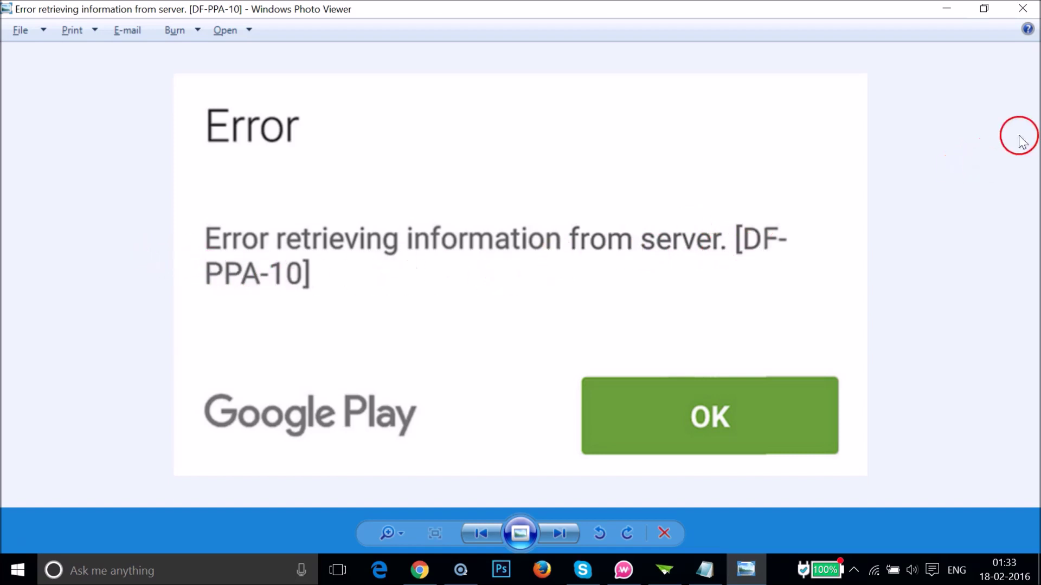
Step: Minimize the DF-PPA-10 error screenshot in Windows Photo Viewer to reveal the notes and phone mirror
left_click(952, 14)
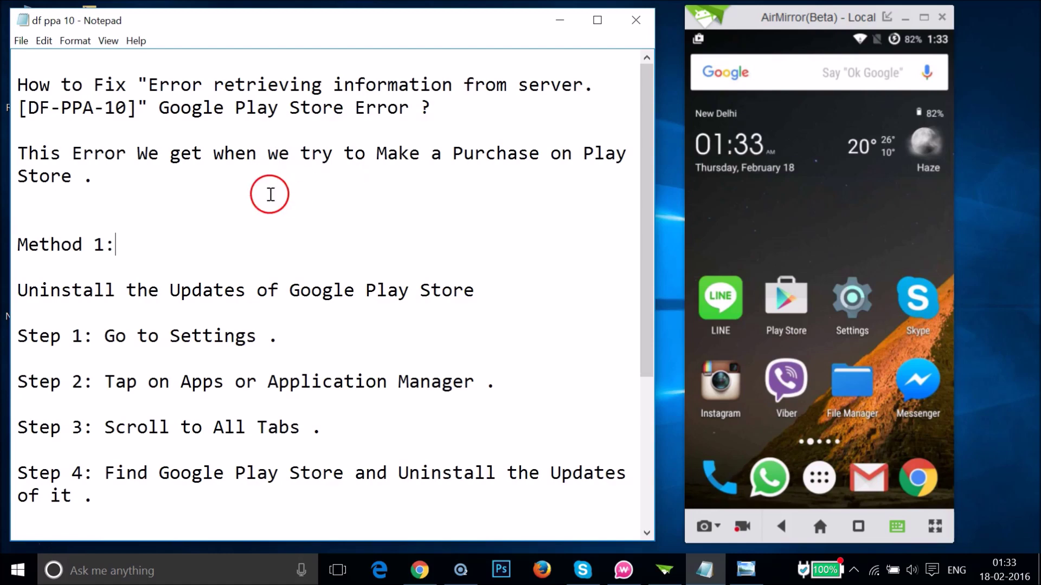
scroll(271, 194, "down", 4)
scroll(271, 194, "up", 4)
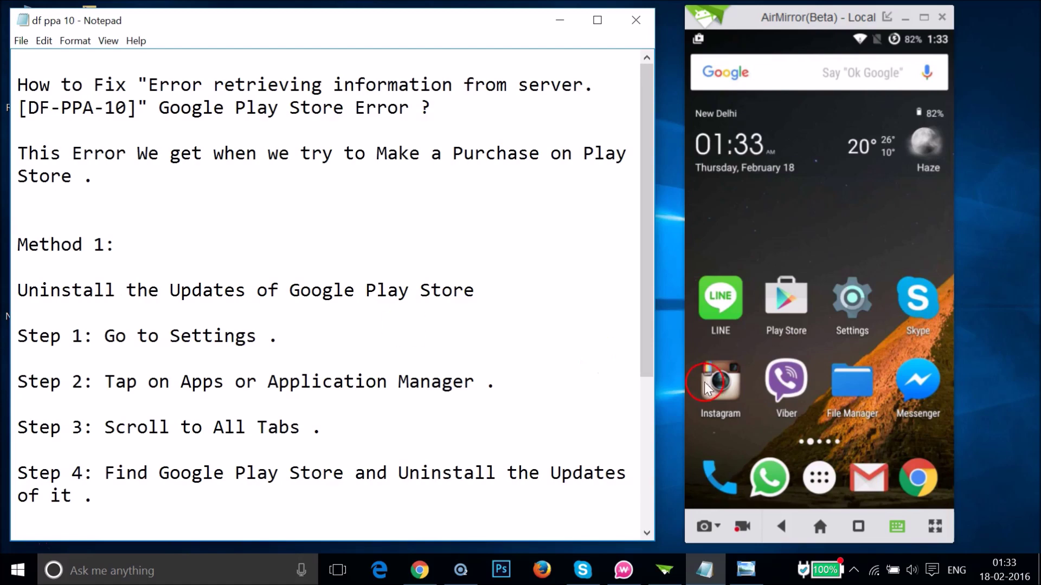
left_click(852, 304)
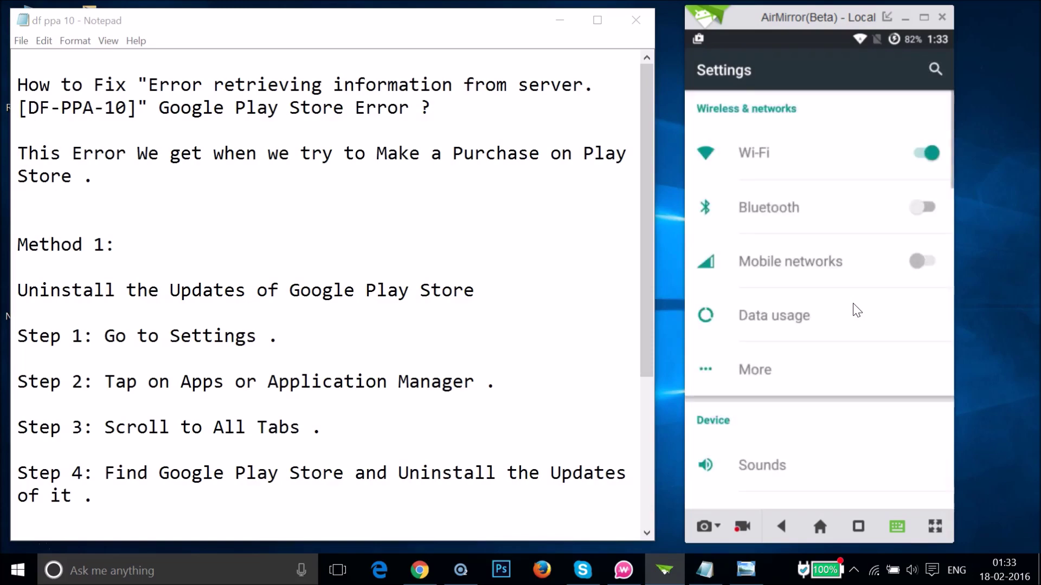
Step: Scroll the phone's Settings down to Apps and open the app manager
scroll(856, 310, "down", 10)
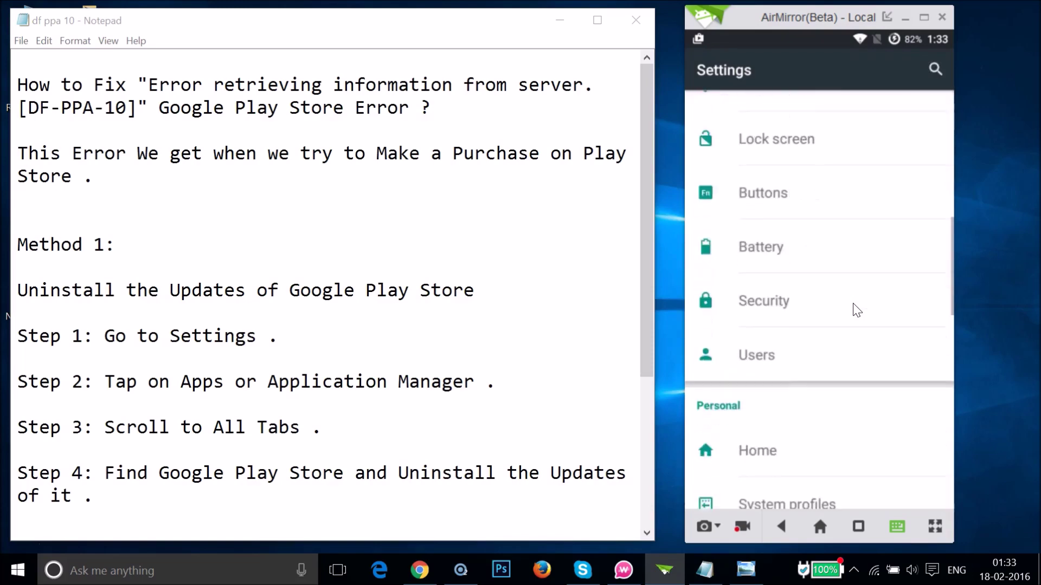
scroll(857, 310, "down", 8)
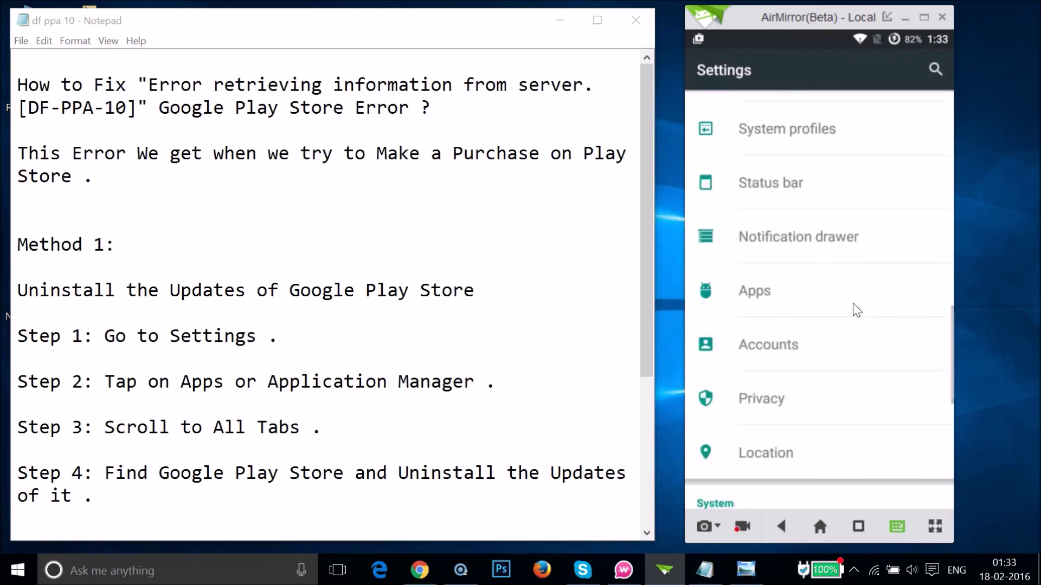
left_click(815, 301)
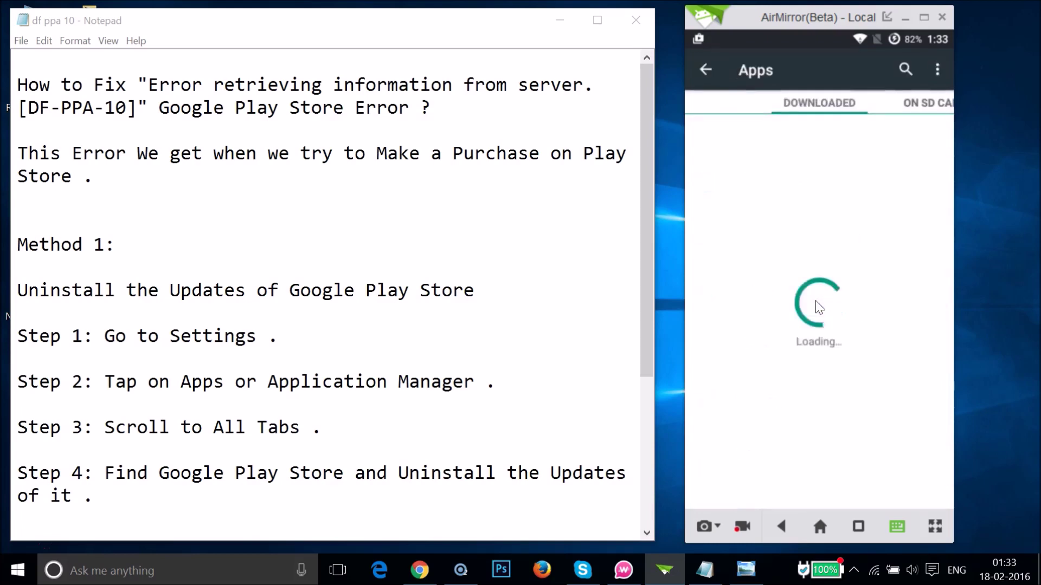
Step: Switch to the ALL tab and scroll down to Google Play Store (32.38MB)
left_click_drag(819, 307, 948, 108)
left_click(944, 106)
left_click_drag(889, 160, 871, 280)
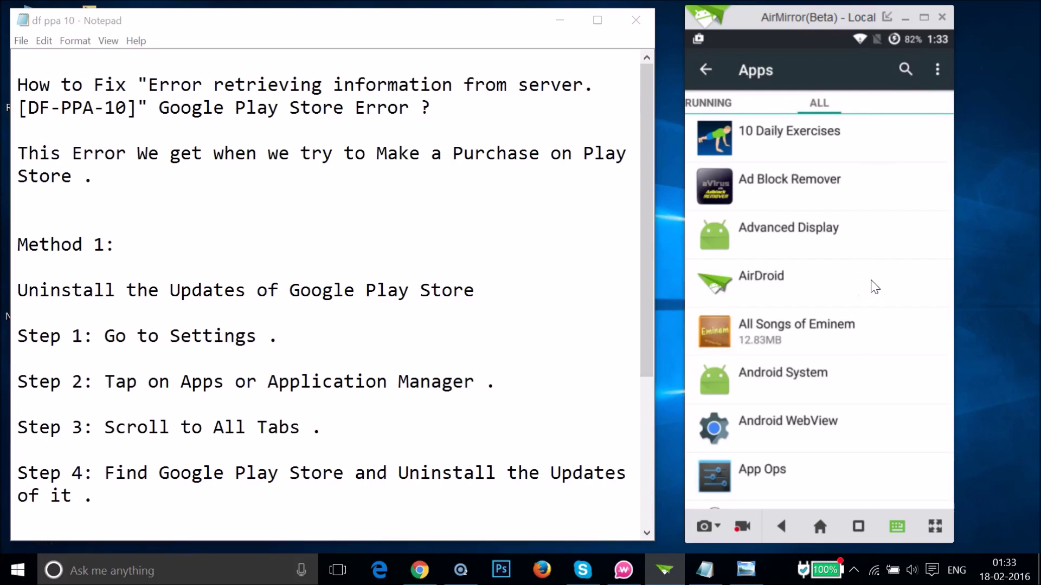
scroll(874, 287, "down", 10)
scroll(874, 287, "down", 15)
scroll(874, 287, "down", 15)
scroll(875, 287, "down", 8)
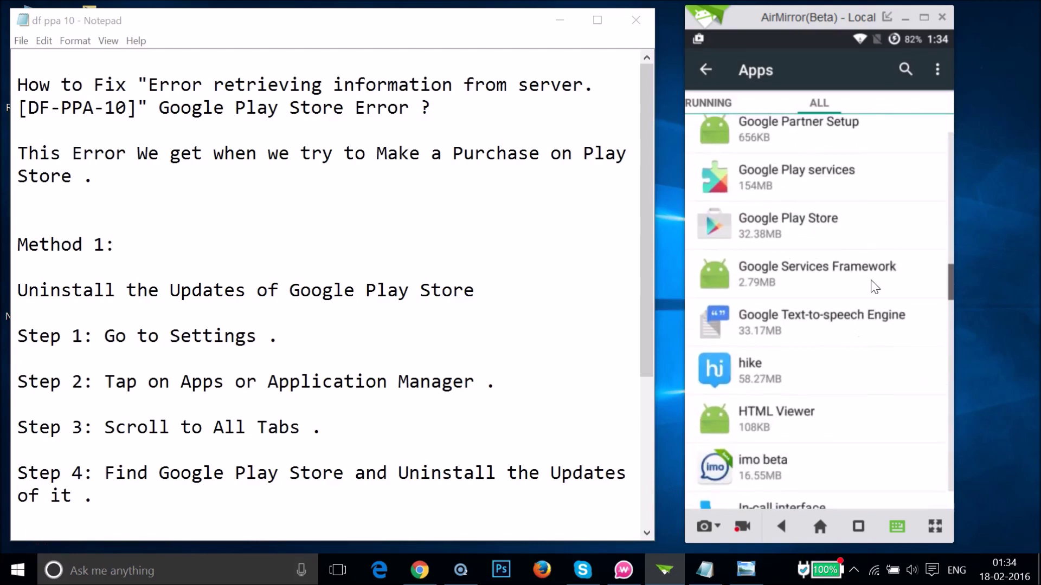
Step: Uninstall Google Play Store's updates, accepting the factory version 5.12.10, then go back
left_click(833, 219)
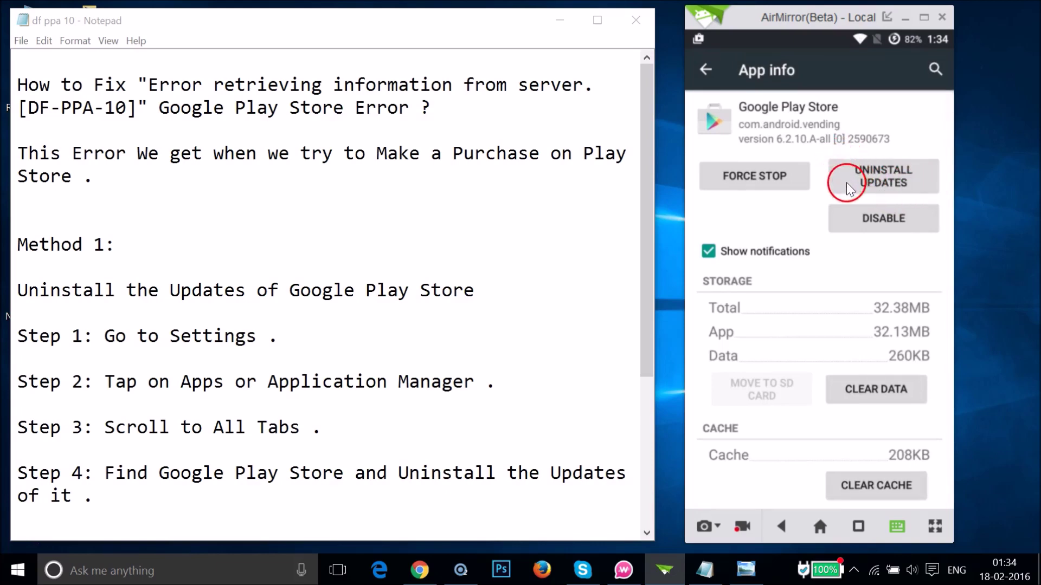
left_click(883, 184)
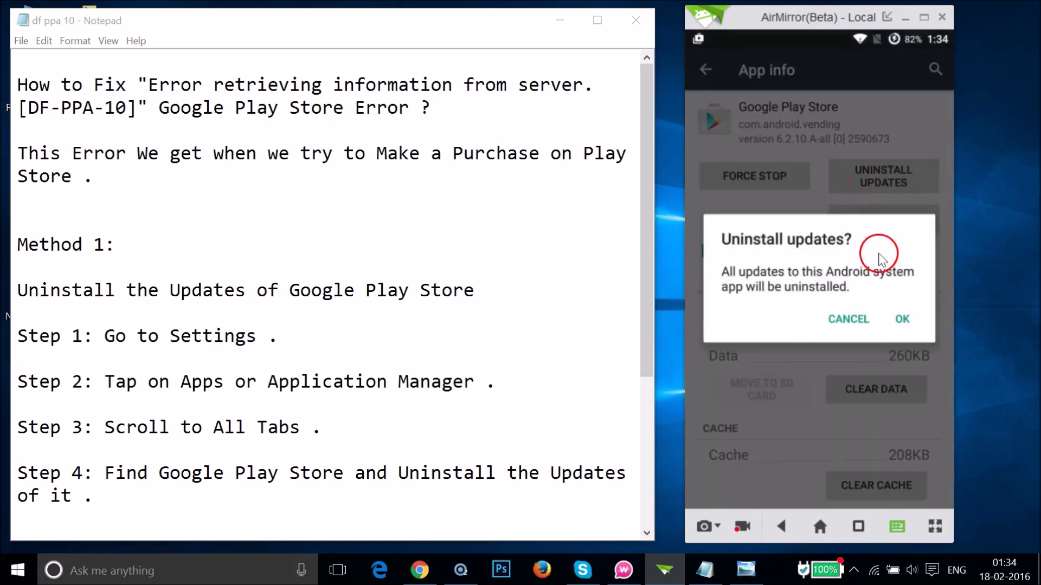
left_click(900, 319)
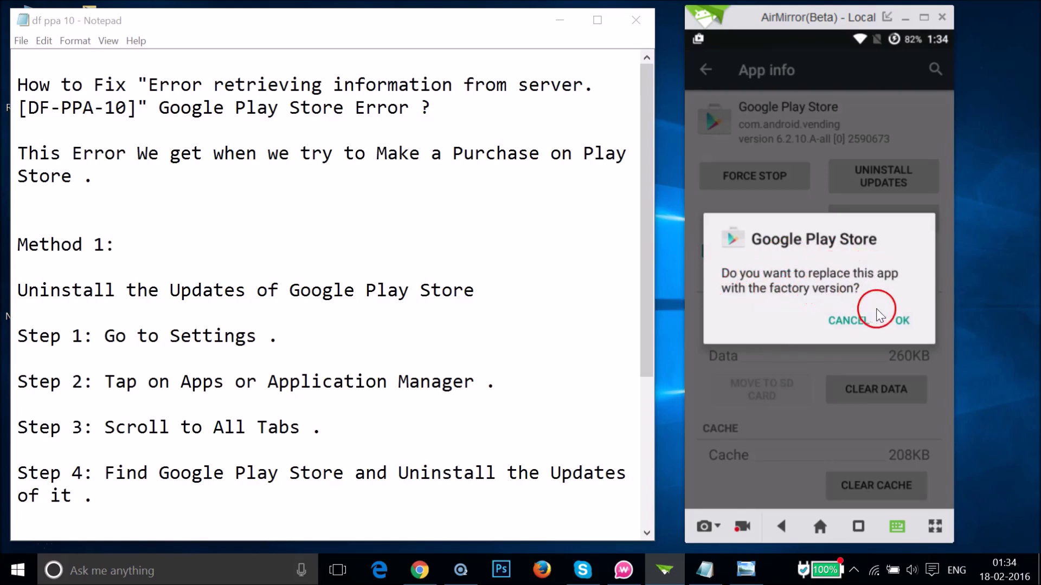
left_click(902, 323)
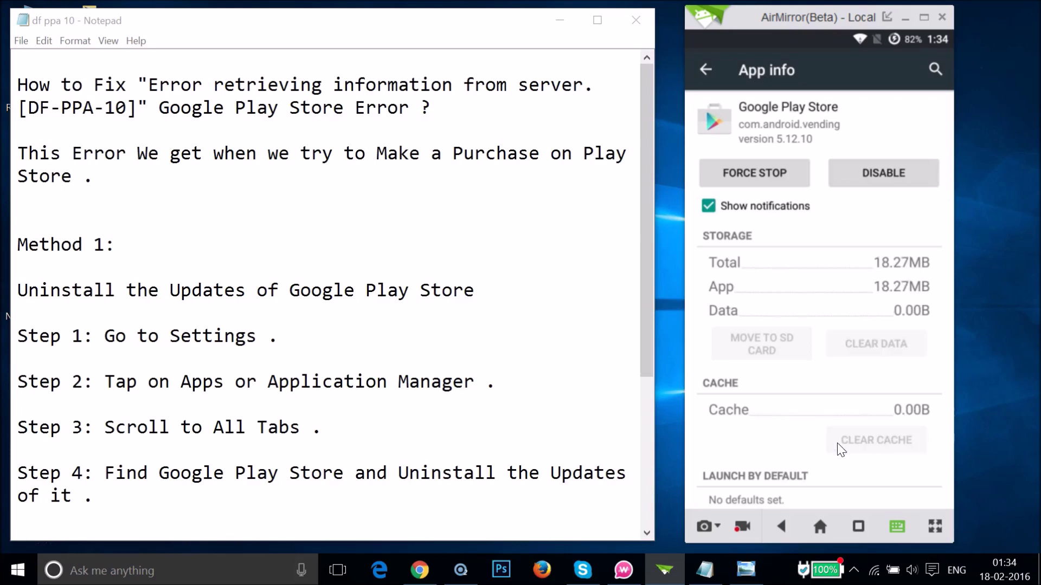
right_click(840, 450)
Step: Return the mirrored phone to its home screen and switch to the fix notes
right_click(840, 450)
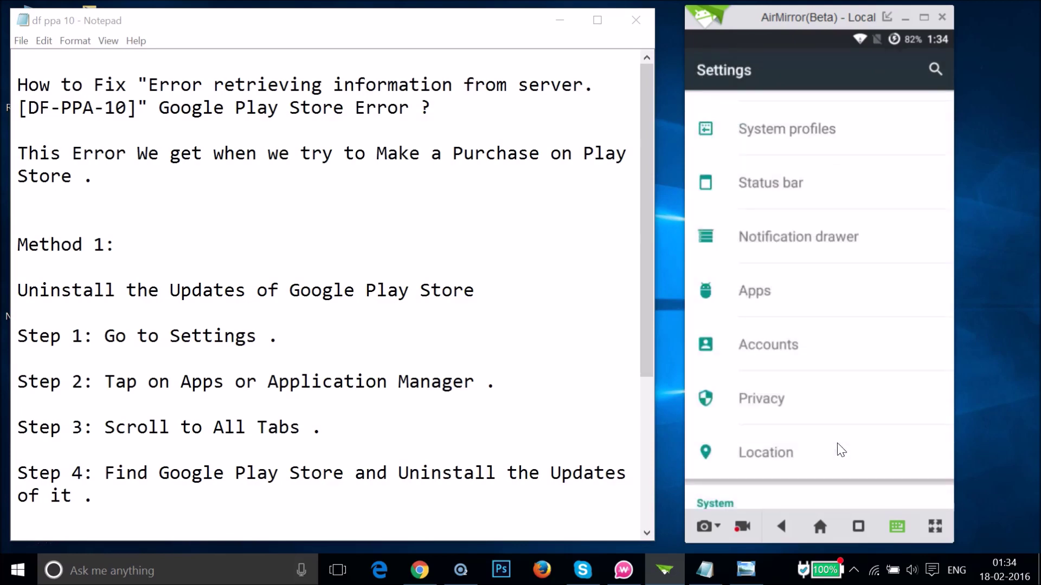
right_click(841, 450)
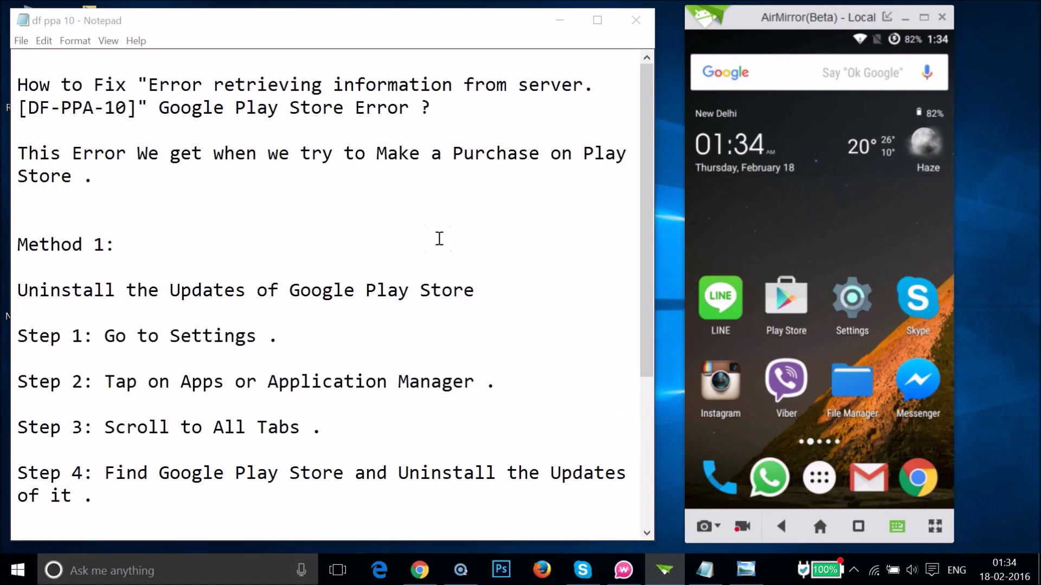
left_click(358, 239)
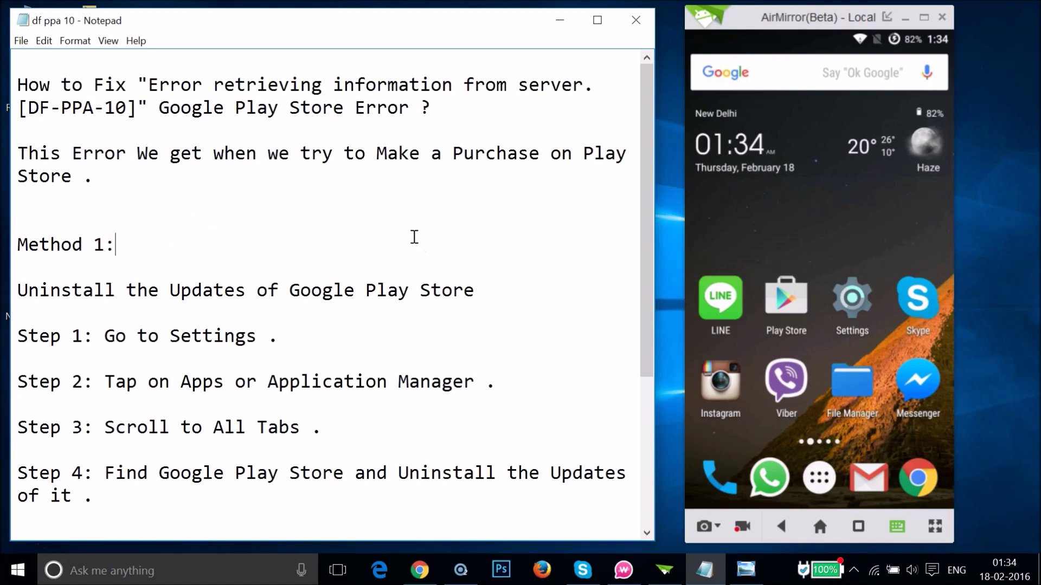
Step: Copy the Method 2 payments support link from Notepad and bring Chrome forward
left_click(364, 282)
scroll(365, 279, "down", 3)
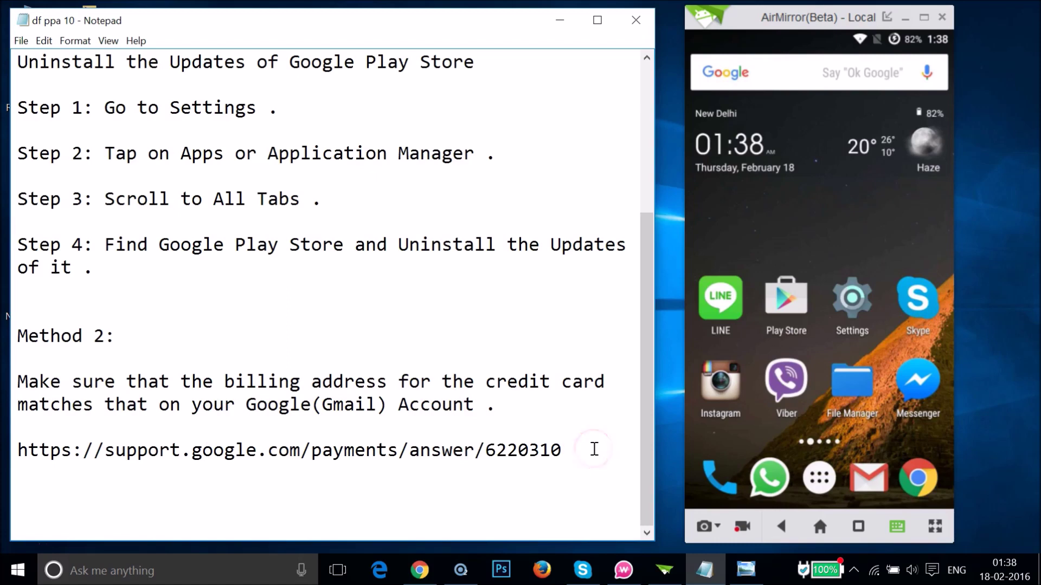
key("shift+Up")
key("ctrl+c")
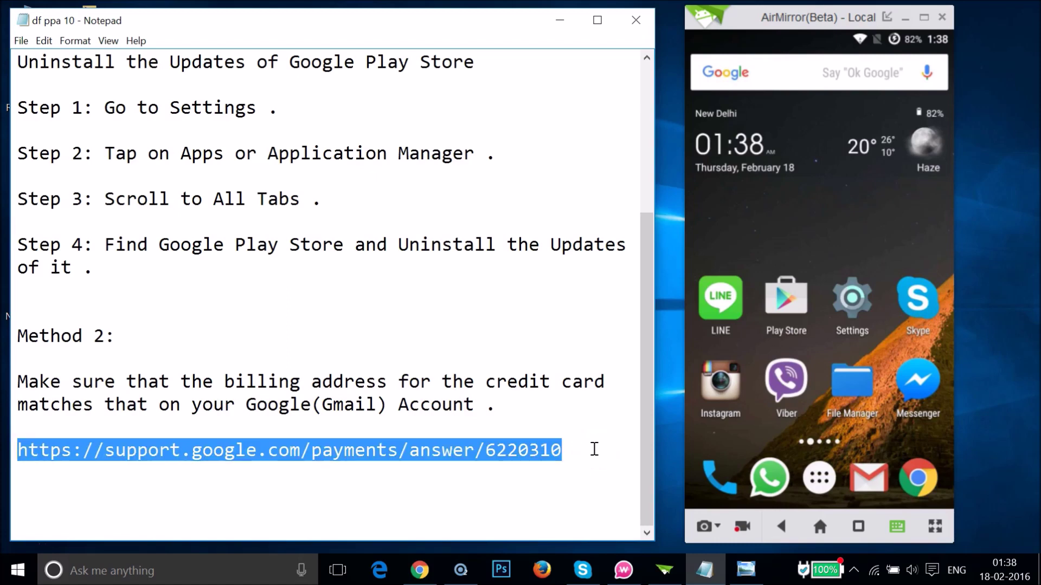
left_click(419, 568)
left_click(302, 38)
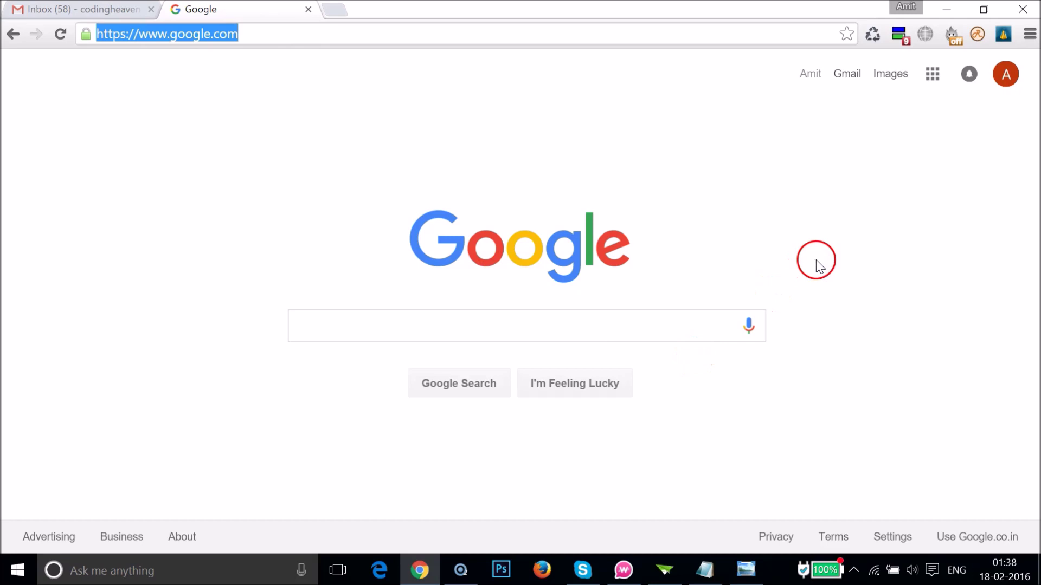
Step: Paste and load the support.google.com/payments/answer/6220310 'Edit your home or billing address' page
key("ctrl+v")
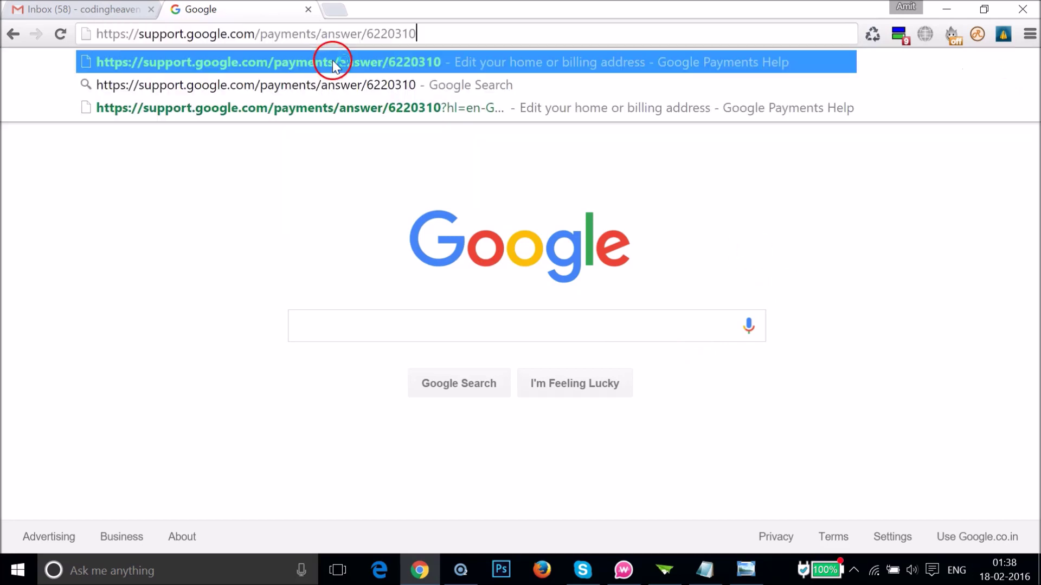
left_click(333, 62)
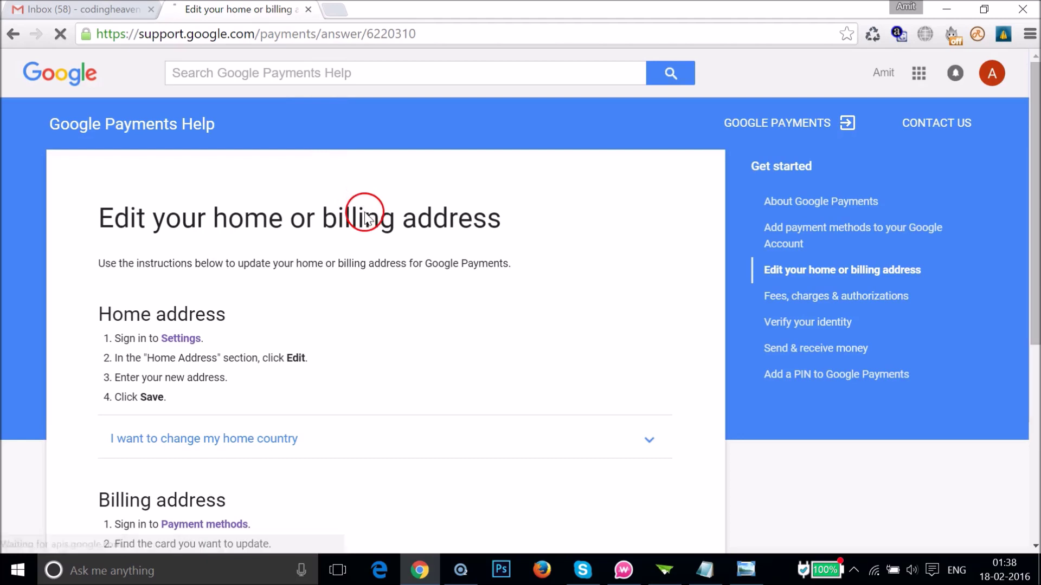
scroll(291, 213, "down", 1)
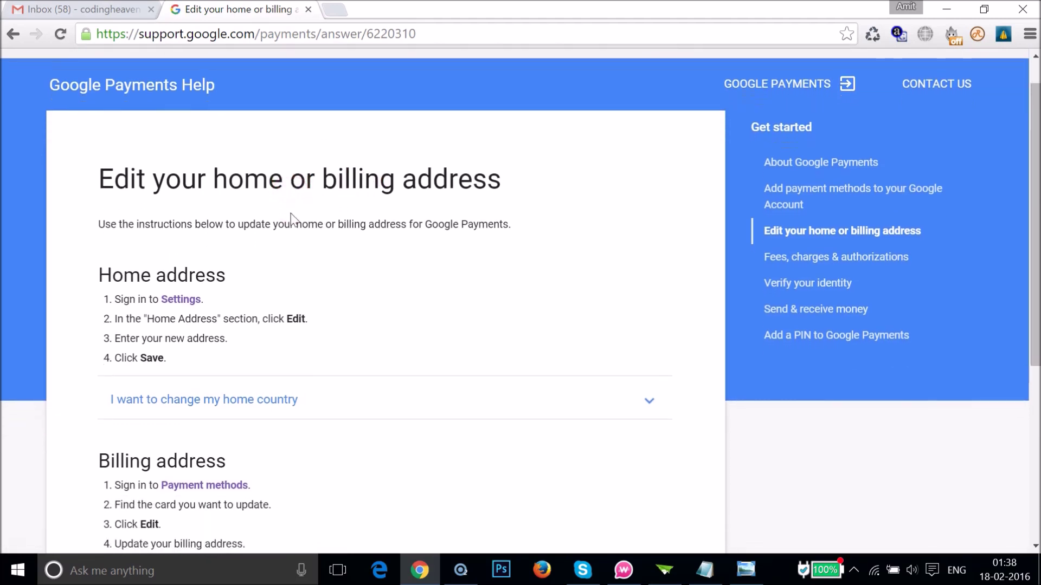
Step: Expand 'I want to change my home country' and scroll down to the Payment methods link
scroll(290, 214, "down", 1)
left_click(153, 130)
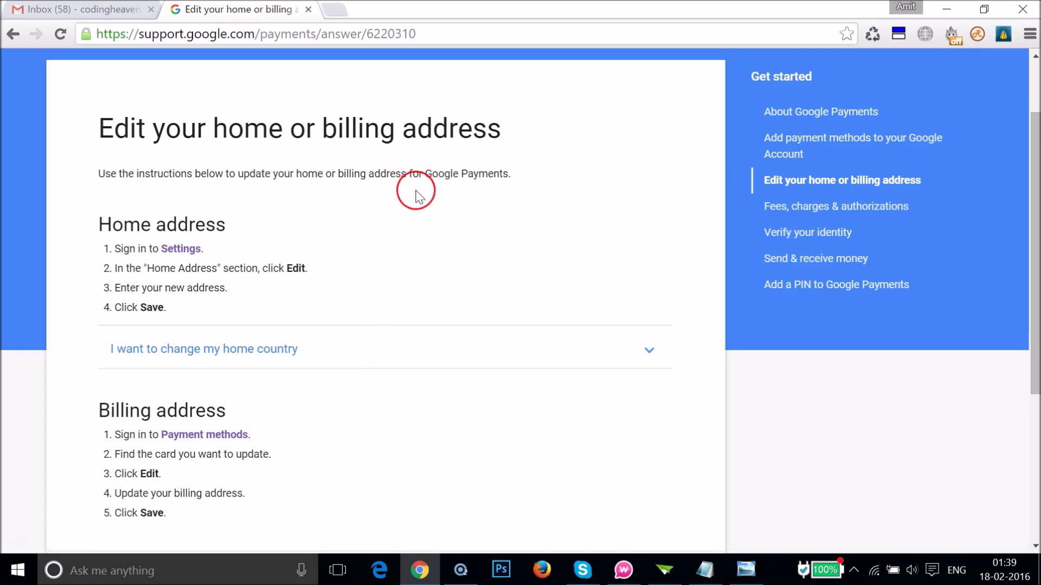
scroll(414, 194, "down", 1)
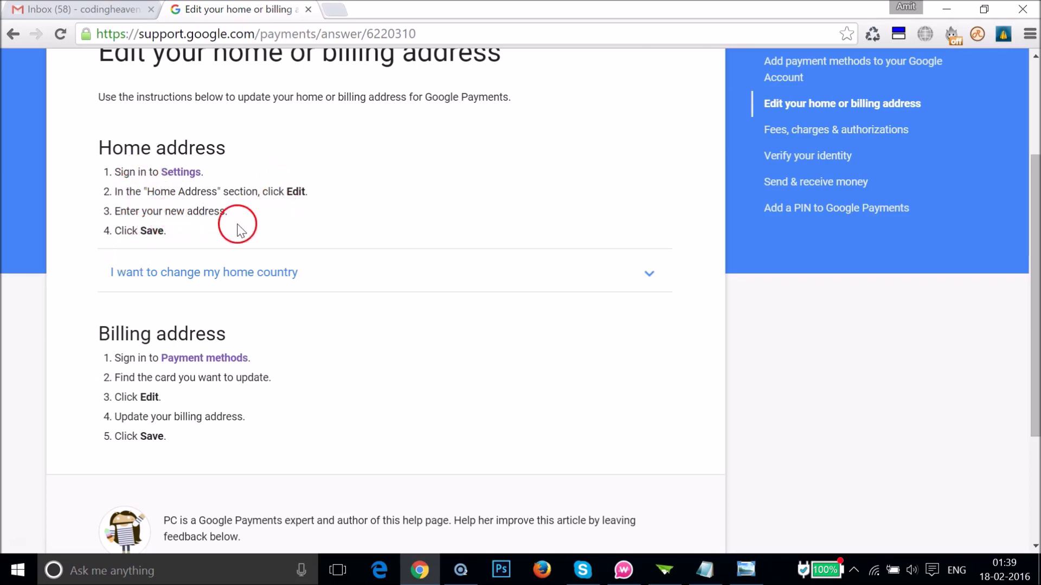
left_click(333, 281)
scroll(333, 285, "down", 1)
scroll(335, 287, "down", 1)
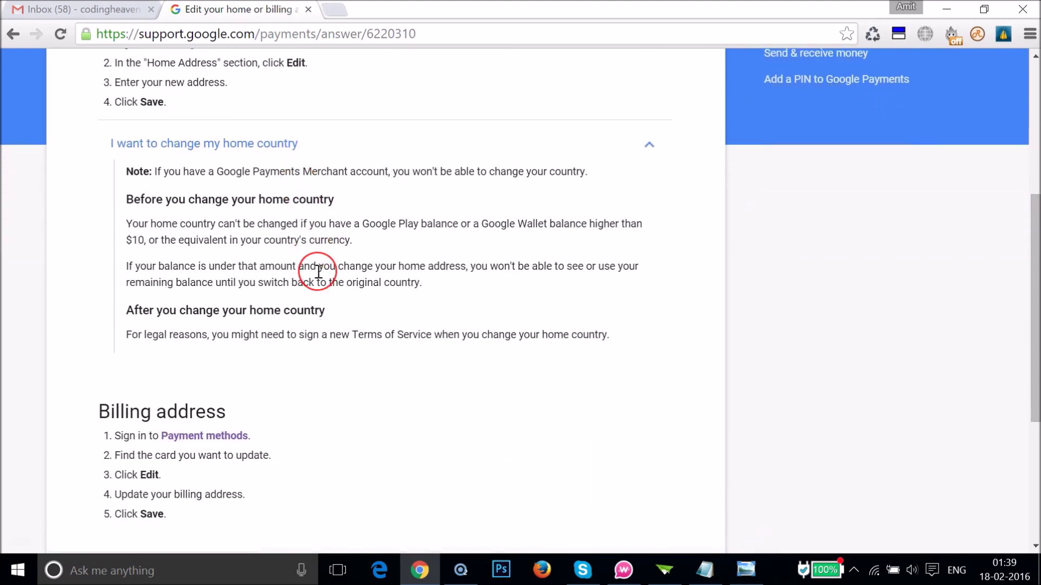
scroll(318, 273, "down", 3)
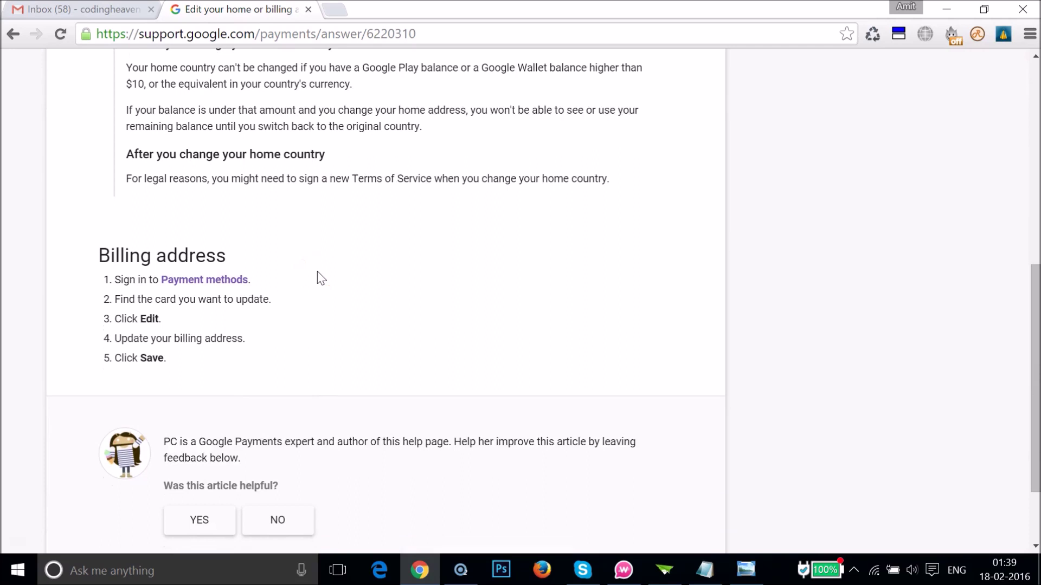
scroll(320, 277, "down", 2)
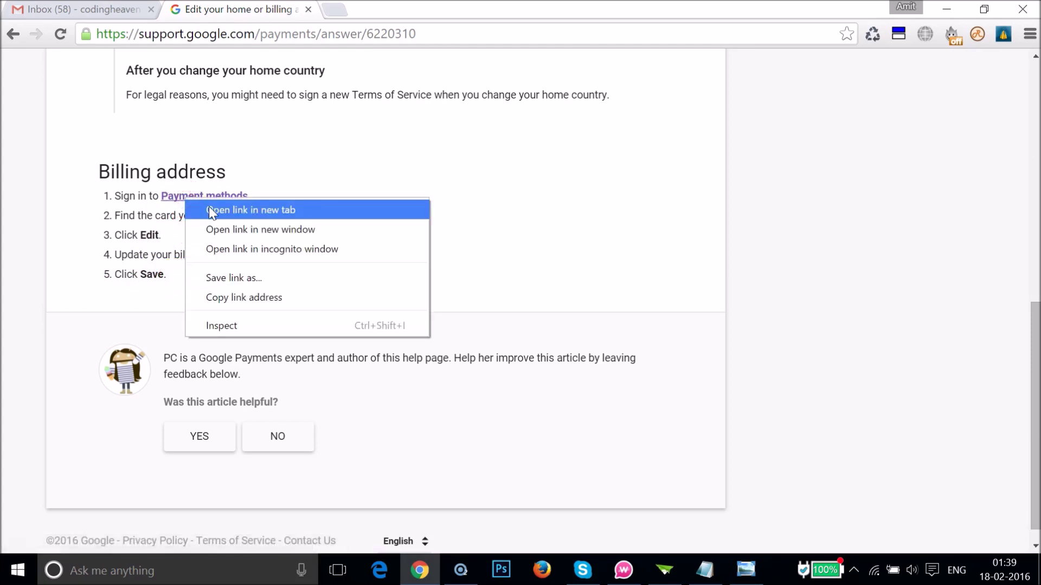
Step: Open Payment methods in a new tab and sign in by re-entering the account password
left_click(209, 209)
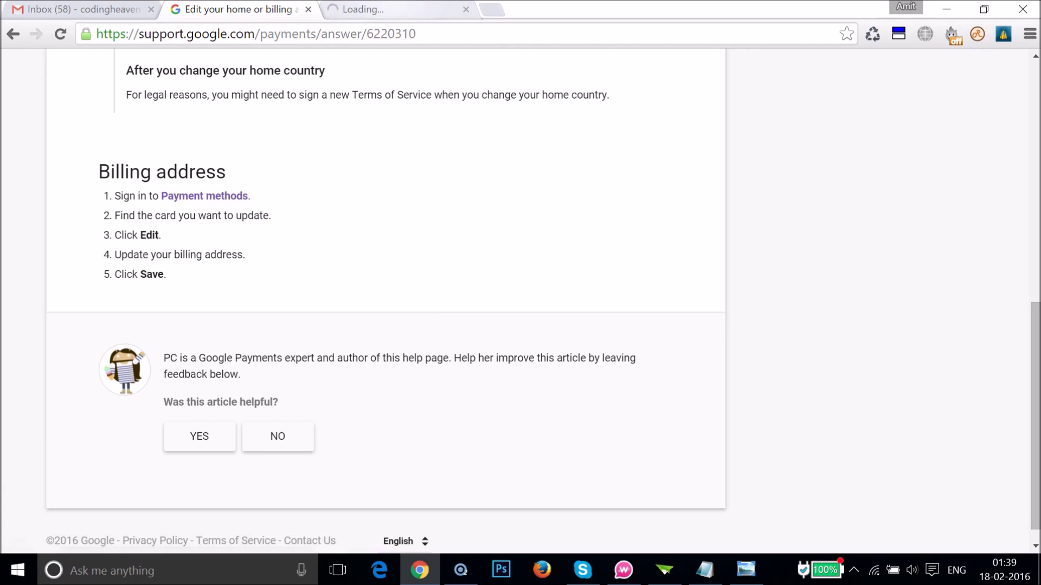
key("ctrl+Tab")
left_click(479, 342)
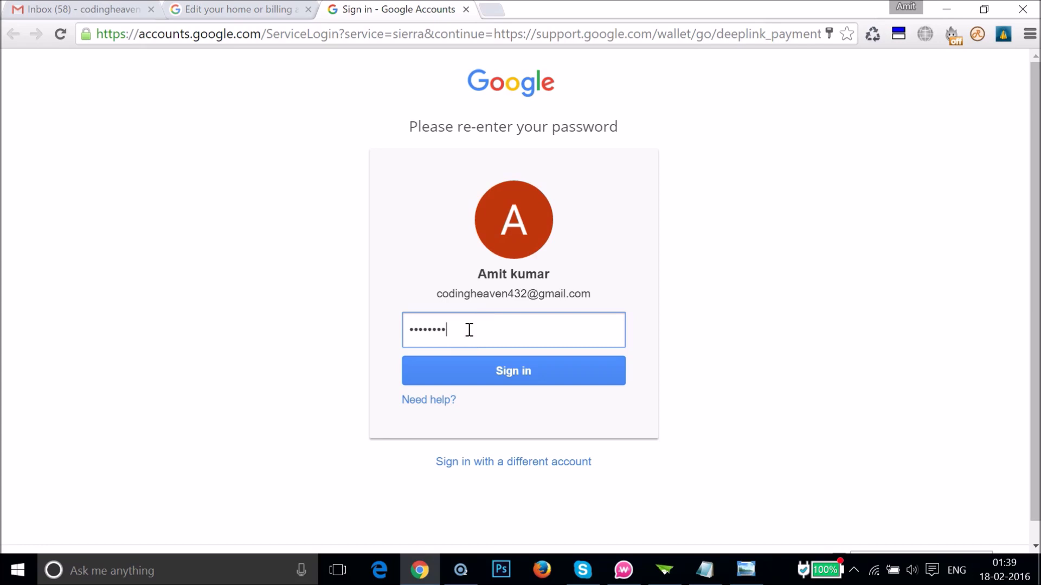
left_click(514, 370)
left_click(409, 130)
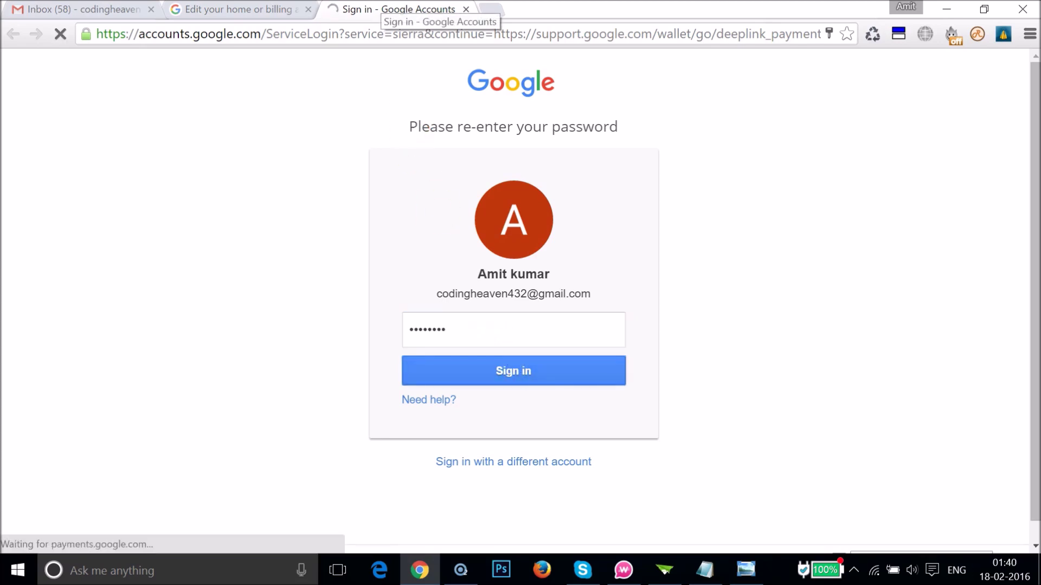
left_click(360, 178)
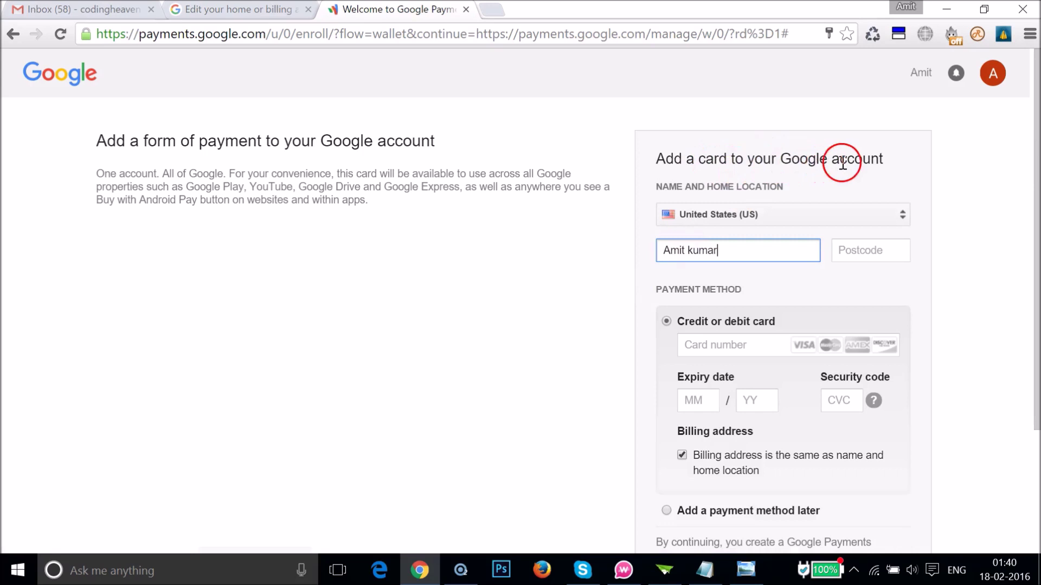
Step: Untick 'Billing address is the same as name and home location' to show separate billing fields
scroll(610, 233, "down", 3)
scroll(611, 237, "down", 2)
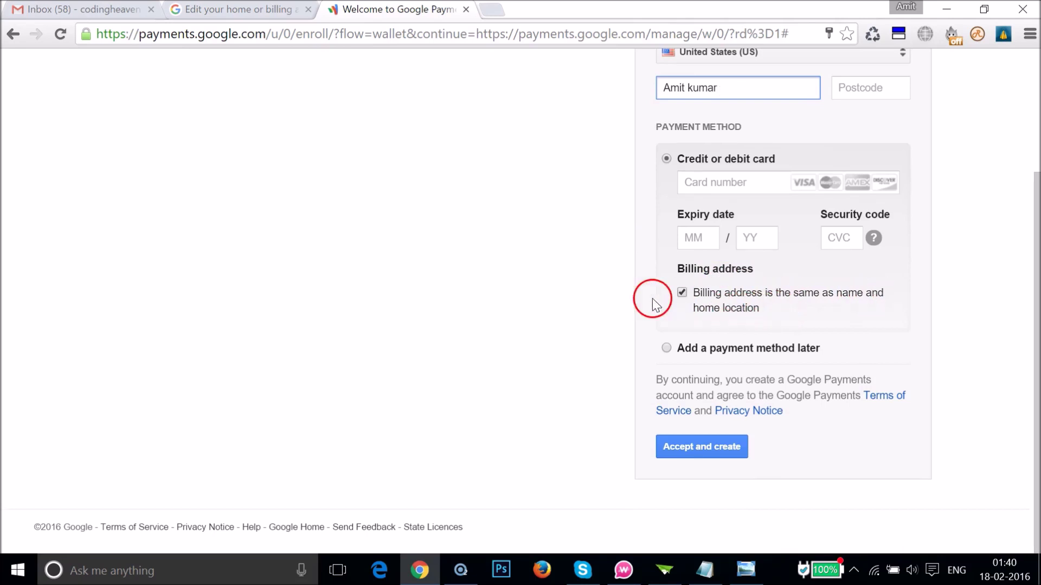
left_click(684, 293)
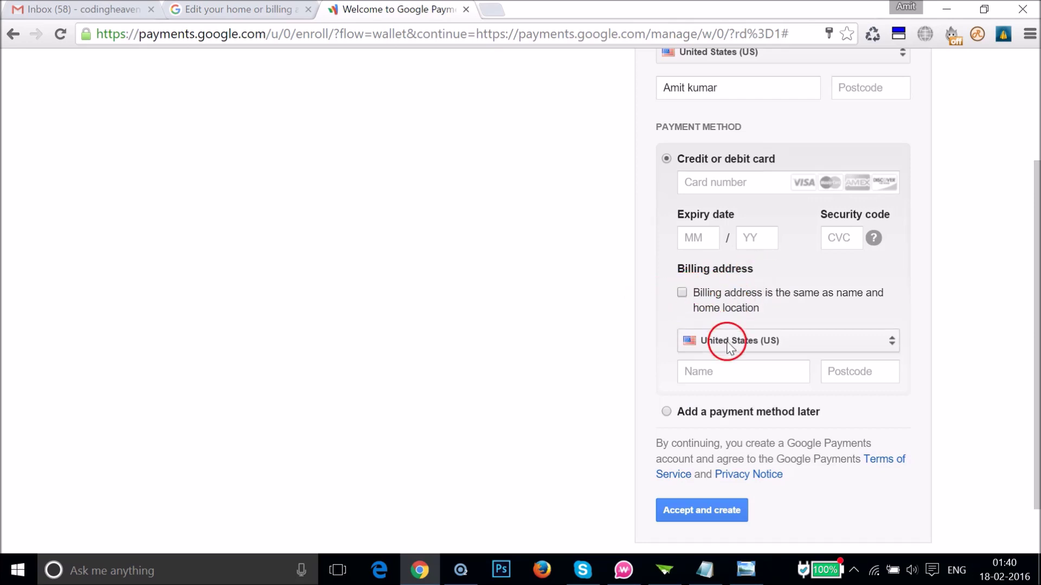
Step: Check the billing country stays United States and try the billing name and postcode fields
left_click(727, 366)
left_click(828, 343)
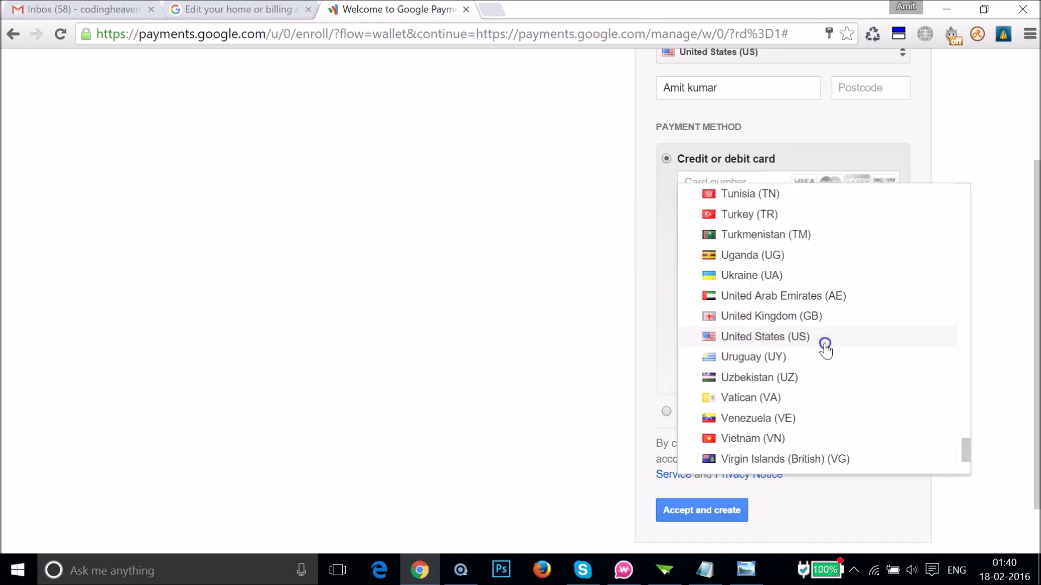
left_click(597, 354)
left_click(737, 365)
left_click(898, 374)
left_click(890, 372)
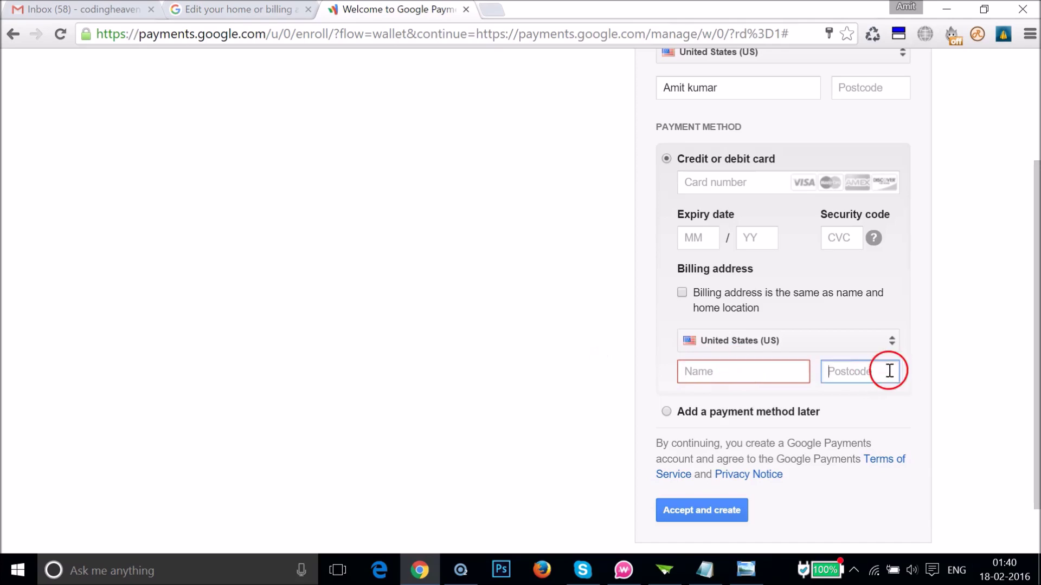
Step: Return to the help article's Billing address steps
scroll(570, 342, "up", 3)
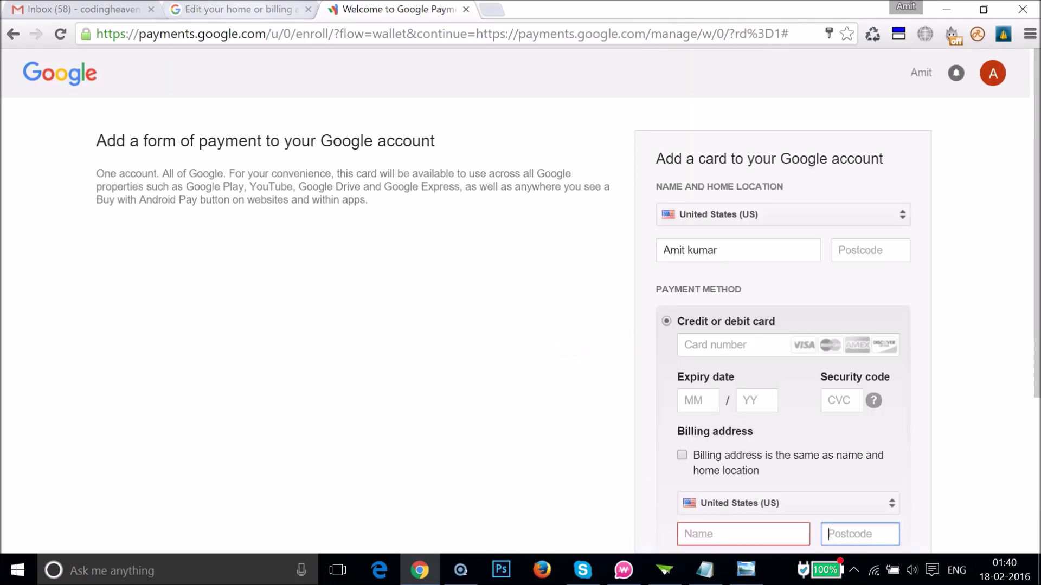
left_click(233, 9)
scroll(324, 269, "up", 6)
scroll(324, 269, "down", 6)
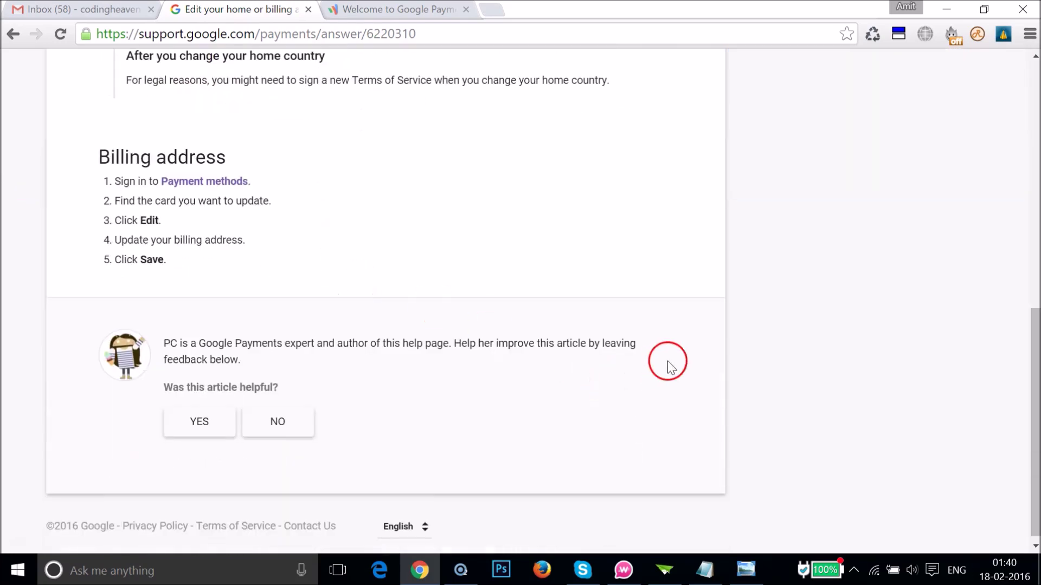
Step: Bring Notepad's fix notes back in front and clear the link selection
key("alt+Tab")
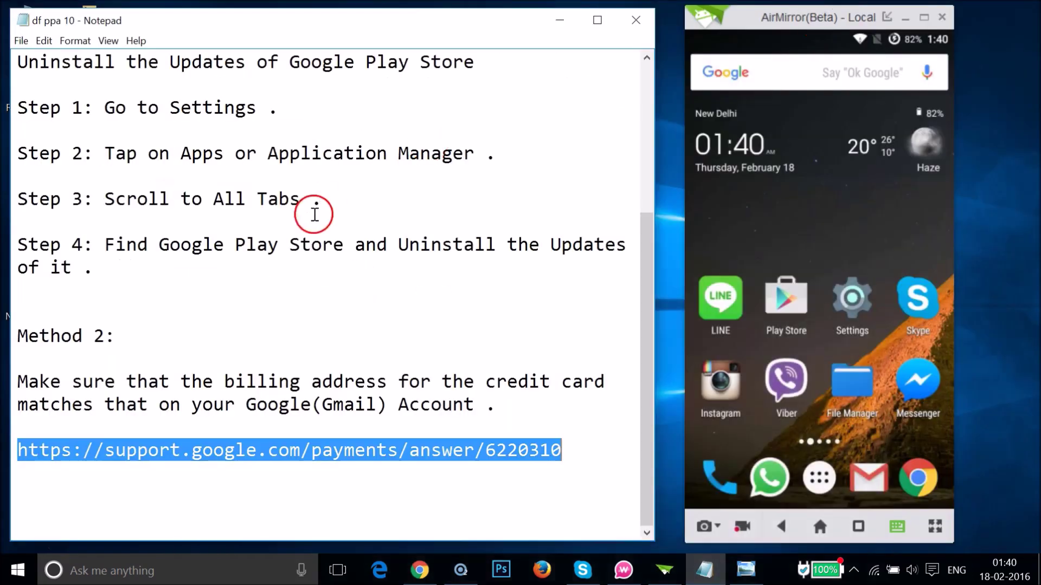
left_click(341, 231)
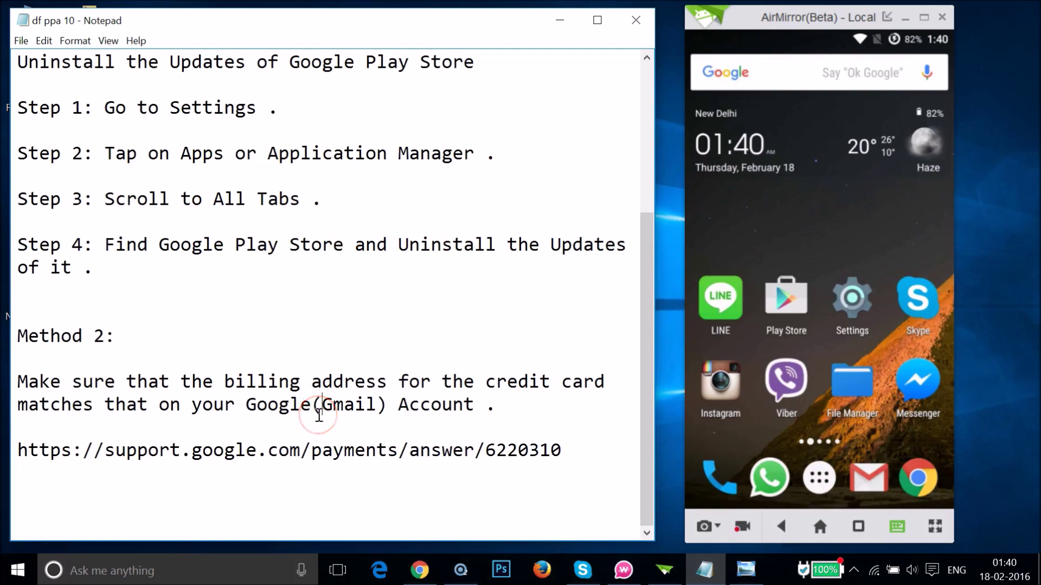